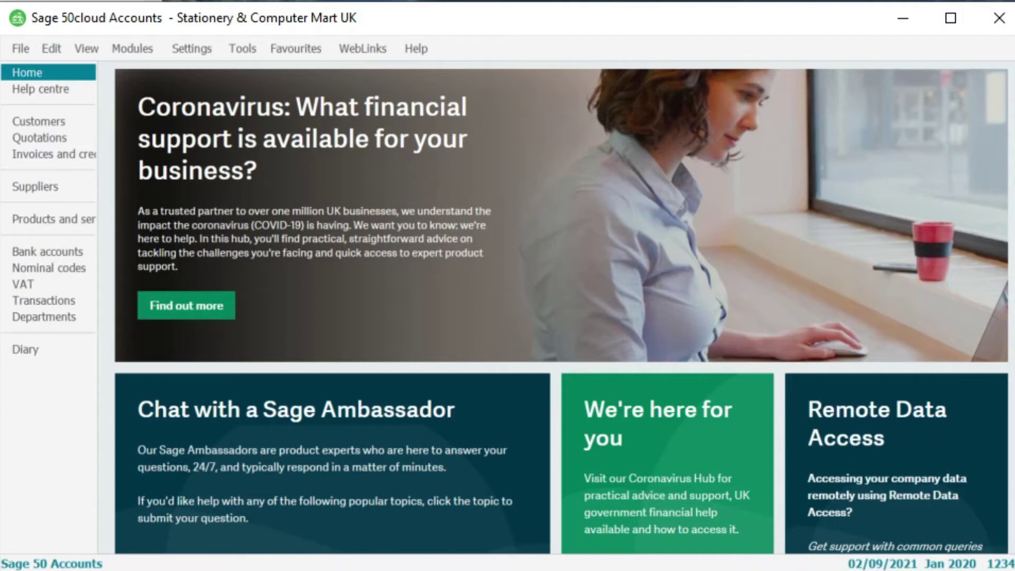
From the customer list, open Customer reports and scroll the Aged debtors folder to Aged Debtors Analysis (Summary).
{"action": "left_click", "coordinate": [56, 125]}
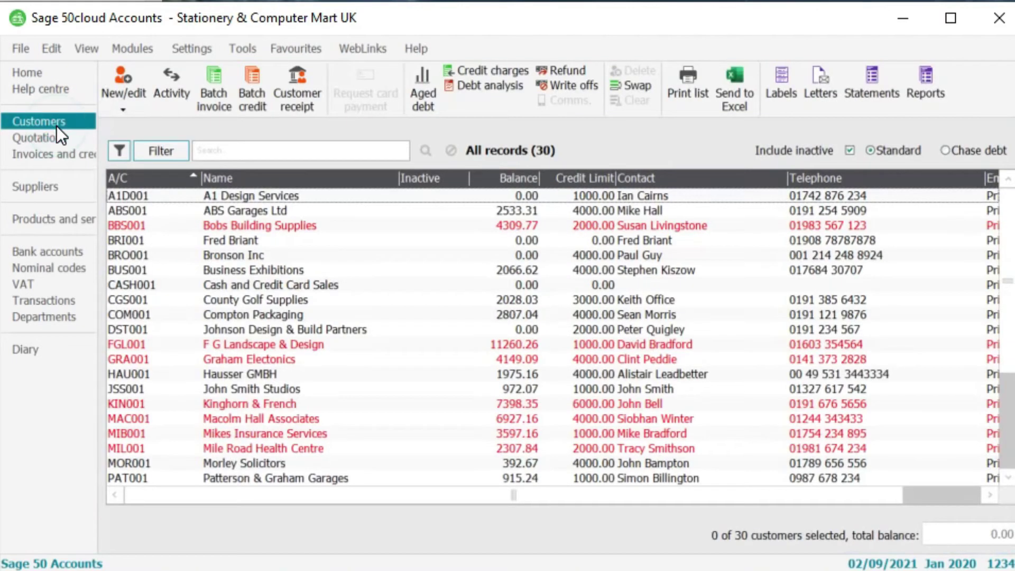
{"action": "left_click", "coordinate": [922, 94]}
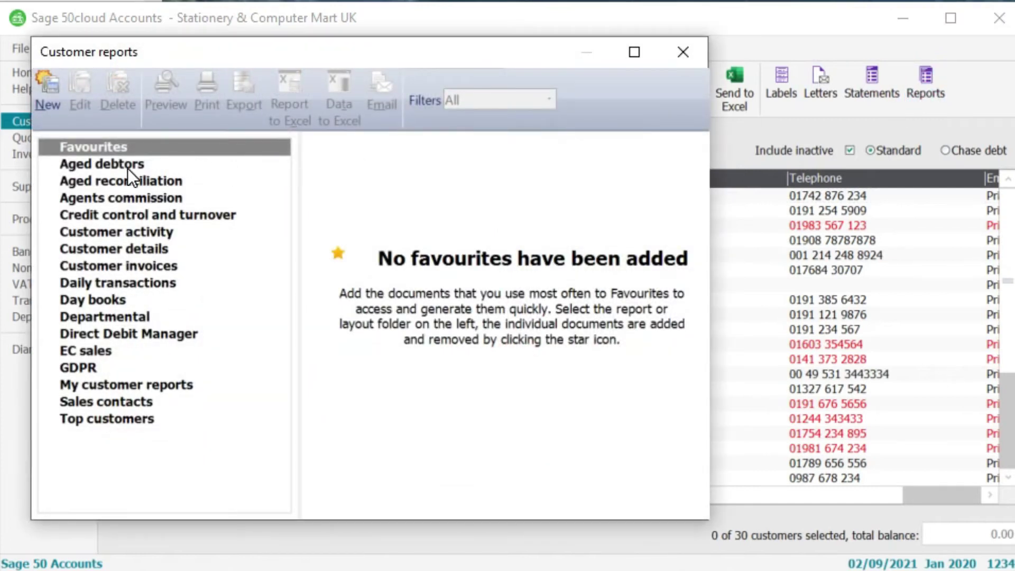
{"action": "left_click", "coordinate": [126, 167]}
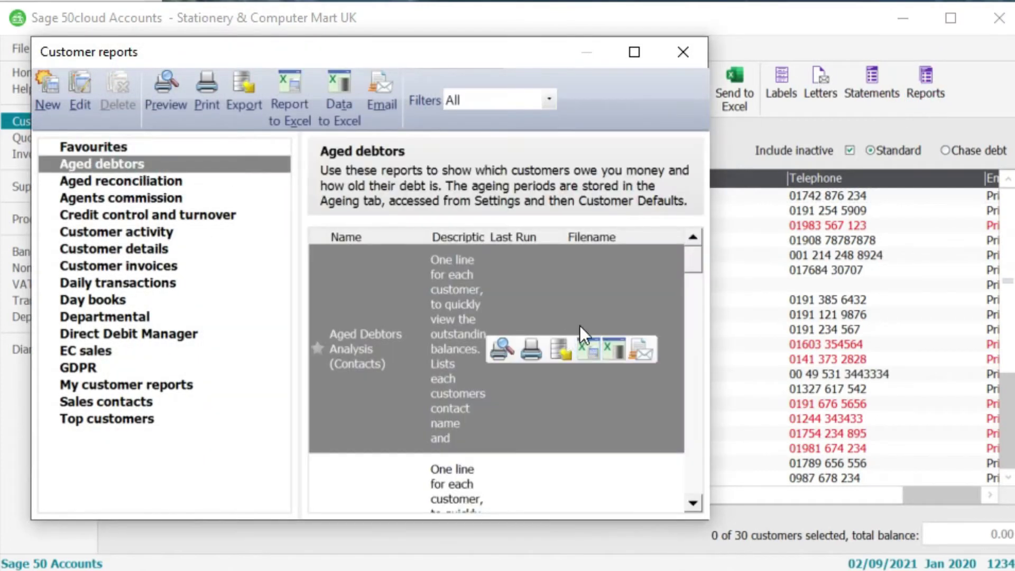
{"action": "left_click", "coordinate": [692, 502]}
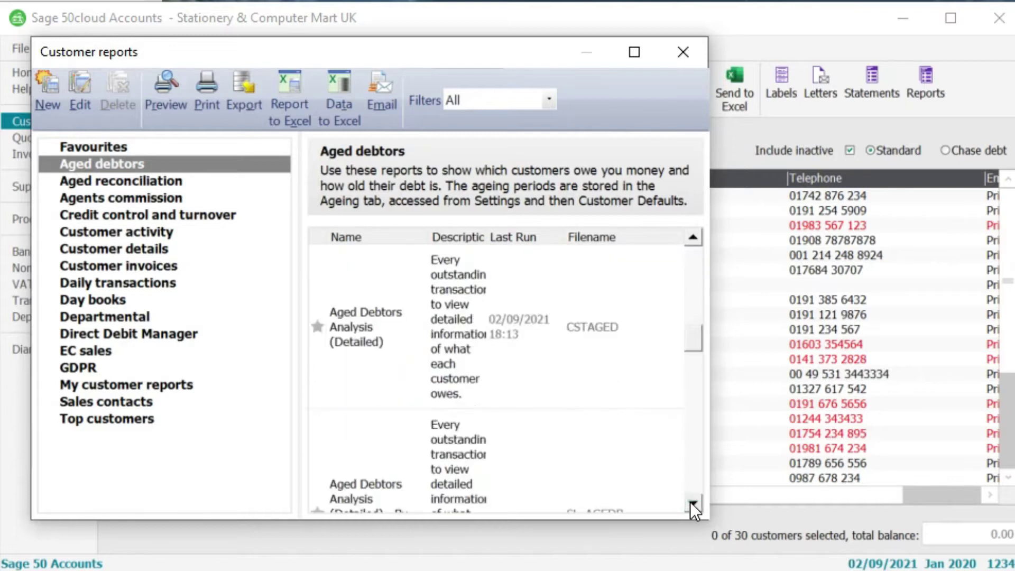
{"action": "left_click", "coordinate": [691, 502]}
{"action": "left_click", "coordinate": [692, 502]}
{"action": "left_click", "coordinate": [691, 502]}
{"action": "left_click", "coordinate": [692, 503]}
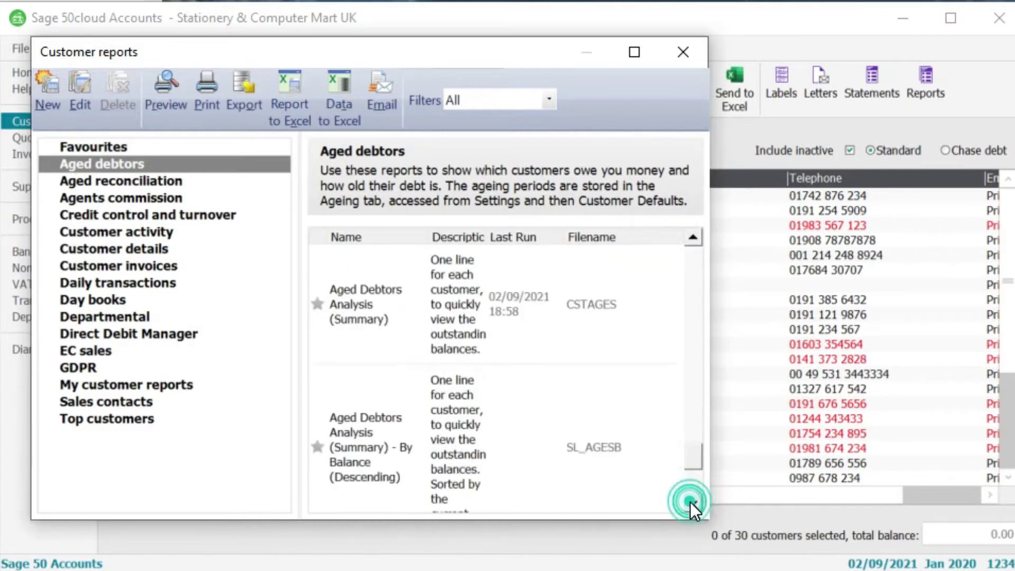
{"action": "left_click", "coordinate": [414, 316]}
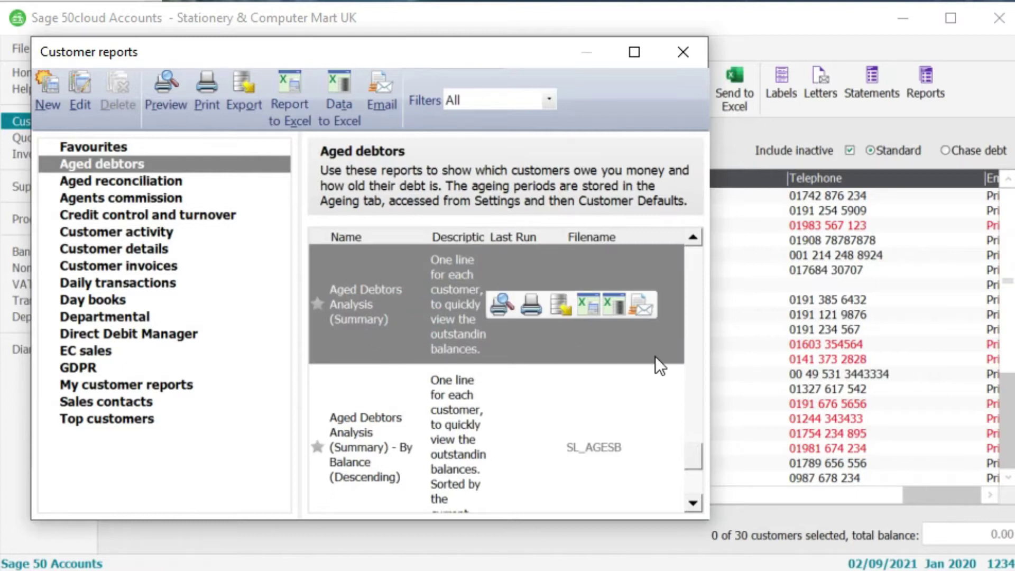
Run Aged Debtors Analysis (Summary) with the report date set to 31/08/2021.
{"action": "double_click", "coordinate": [386, 331]}
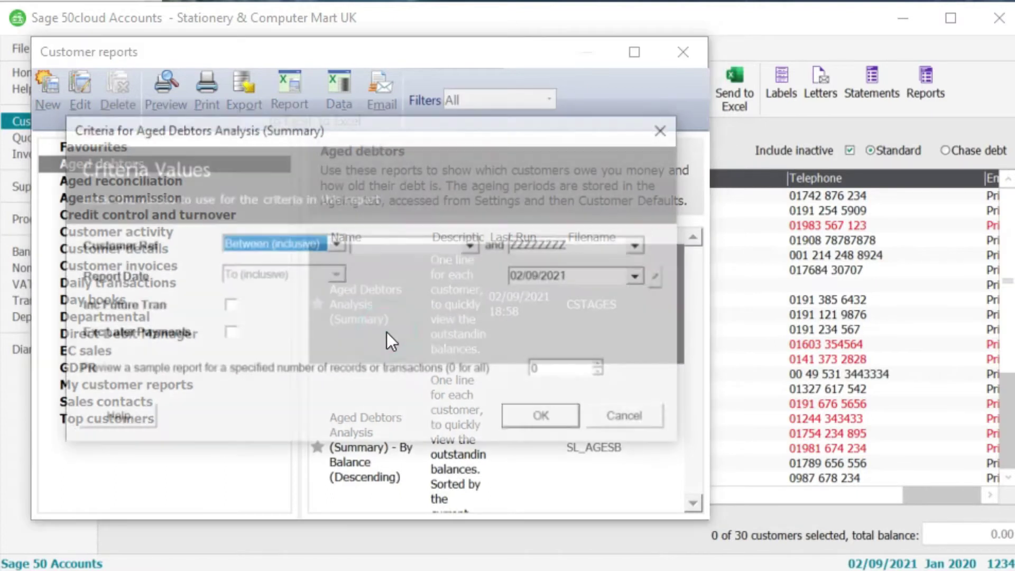
{"action": "mouse_move", "coordinate": [335, 129]}
{"action": "left_mouse_down"}
{"action": "mouse_move", "coordinate": [319, 132]}
{"action": "mouse_move", "coordinate": [350, 136]}
{"action": "mouse_move", "coordinate": [334, 147]}
{"action": "left_mouse_up"}
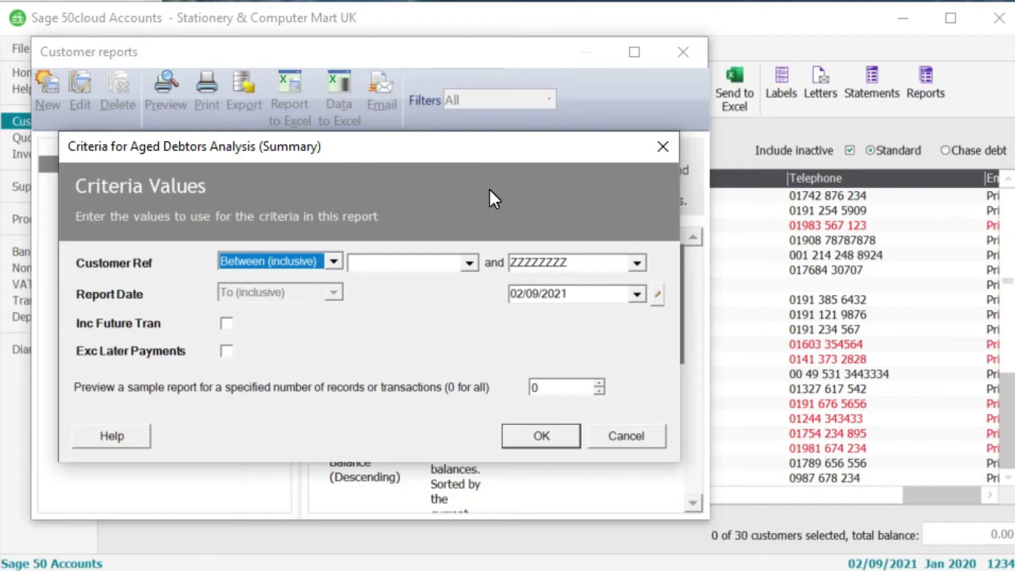
{"action": "left_click", "coordinate": [637, 294]}
{"action": "left_click", "coordinate": [547, 364]}
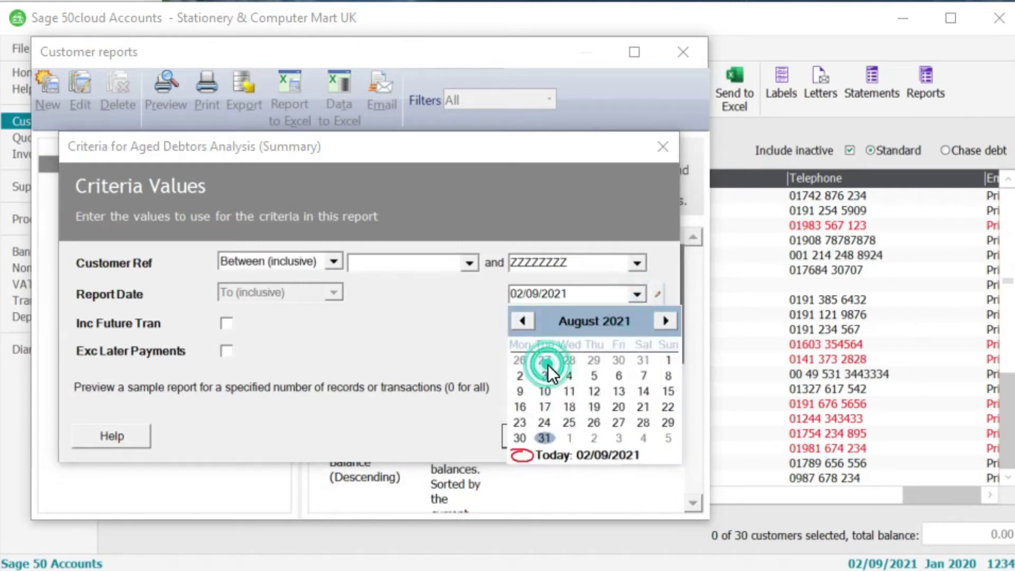
{"action": "left_click", "coordinate": [542, 438]}
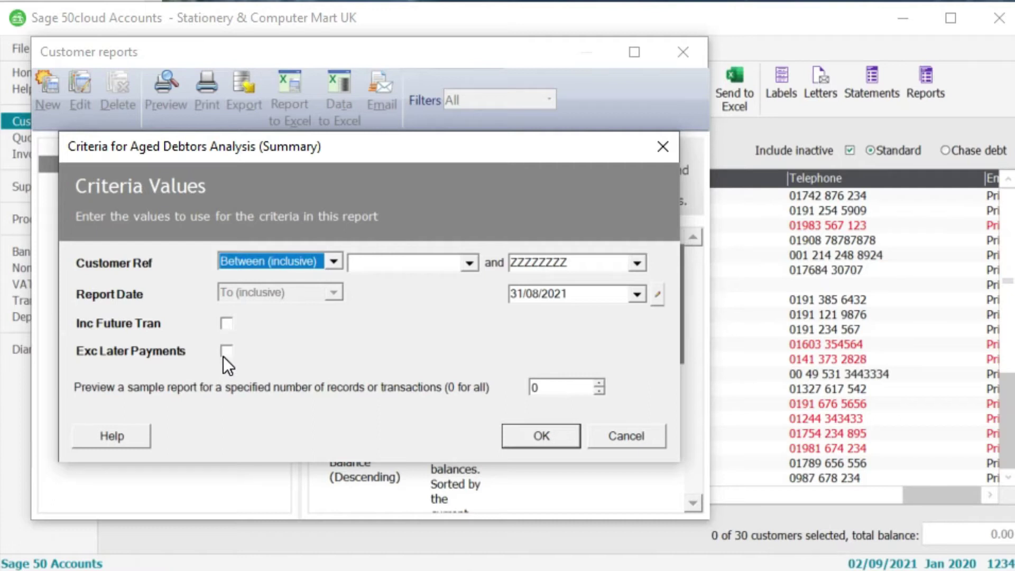
{"action": "left_click", "coordinate": [558, 440]}
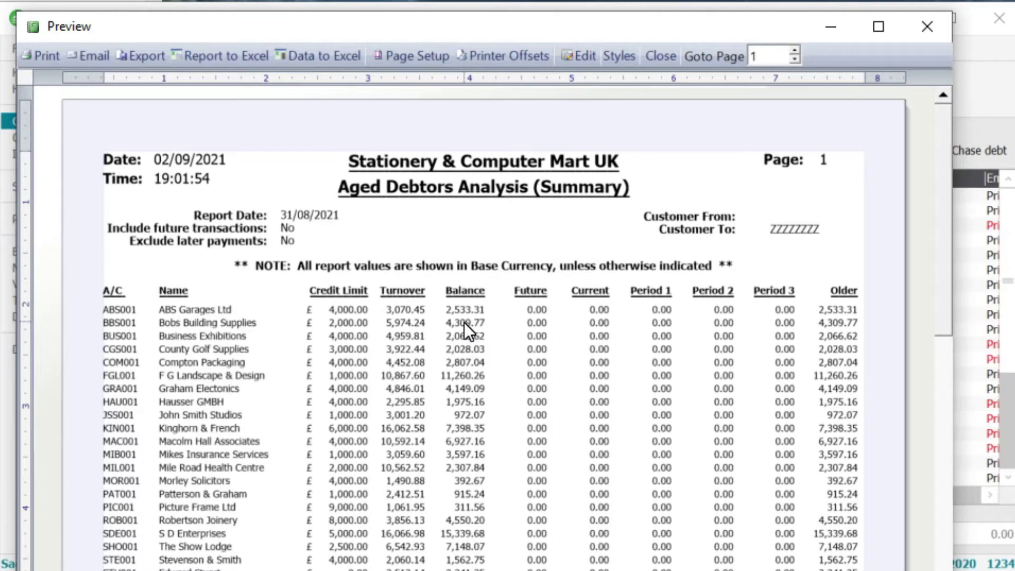
Review the aged debtors summary preview, then close it.
{"action": "scroll", "coordinate": [466, 360], "scroll_direction": "down", "scroll_amount": 5}
{"action": "scroll", "coordinate": [466, 359], "scroll_direction": "up", "scroll_amount": 5}
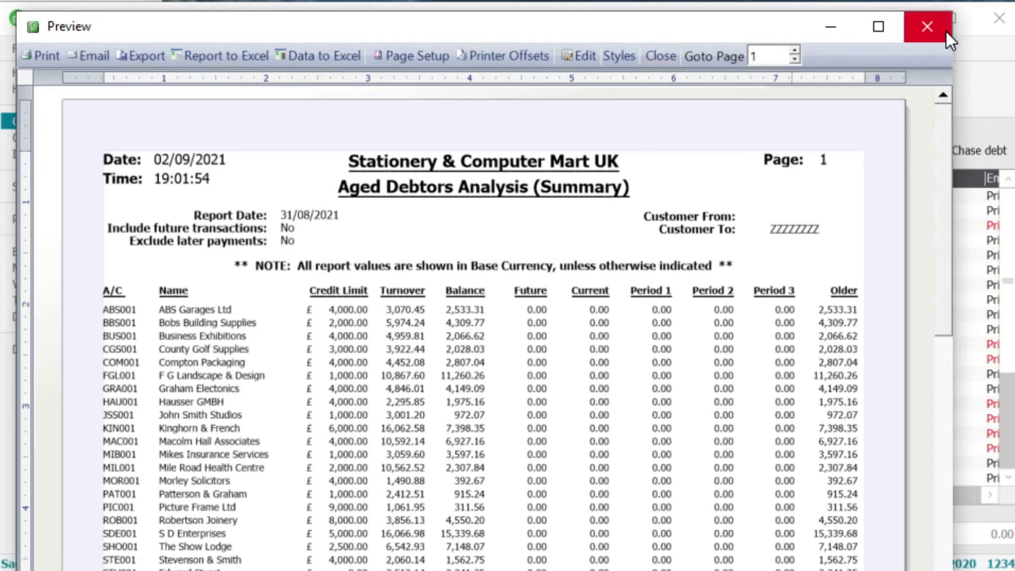
{"action": "left_click", "coordinate": [930, 27]}
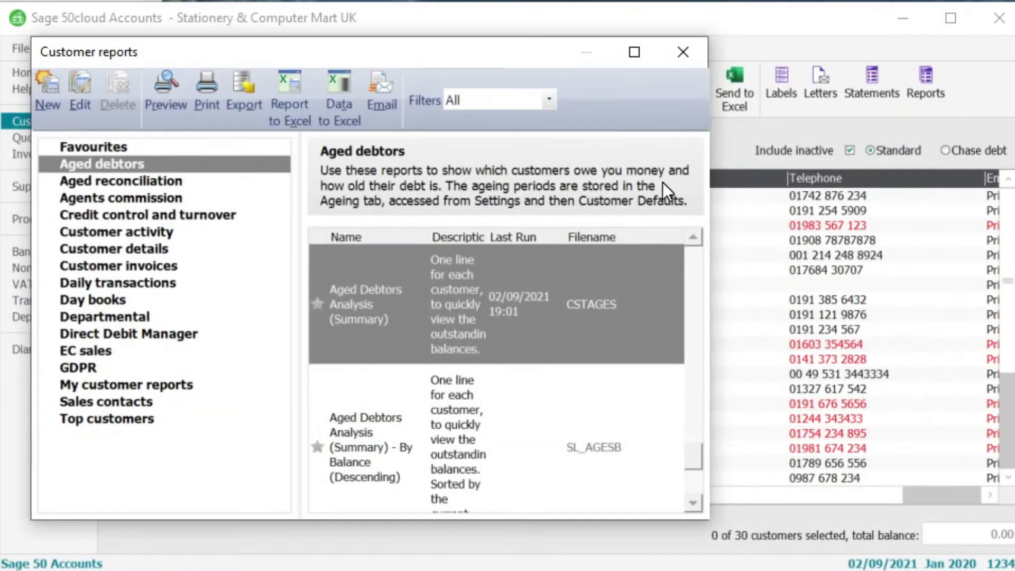
Run Aged Debtors Analysis (Detailed) for transactions dated 01/01/1980 to 31/08/2021.
{"action": "mouse_move", "coordinate": [608, 253]}
{"action": "left_click", "coordinate": [694, 235]}
{"action": "left_click", "coordinate": [402, 335]}
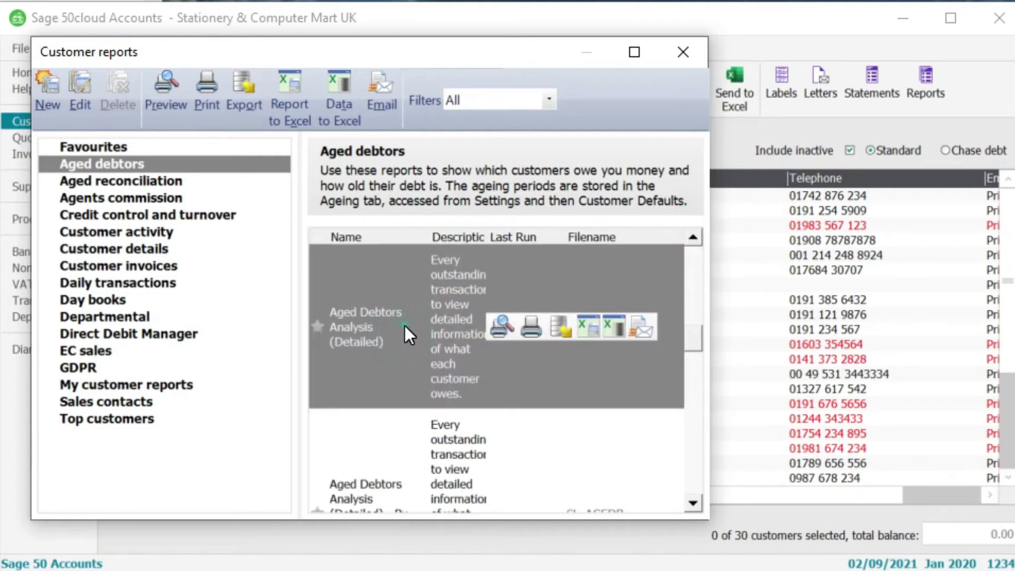
{"action": "double_click", "coordinate": [404, 325]}
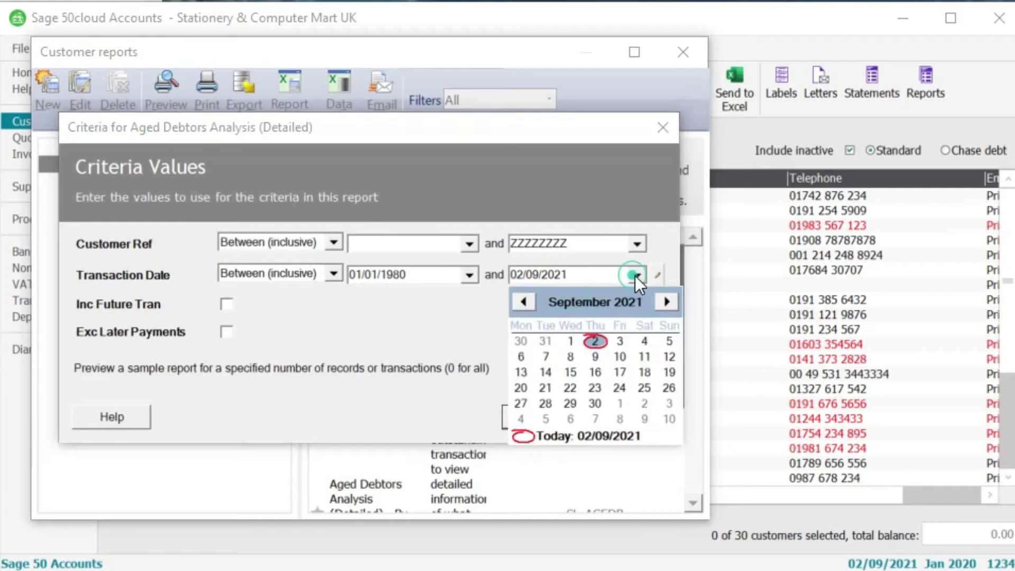
{"action": "left_click", "coordinate": [543, 342]}
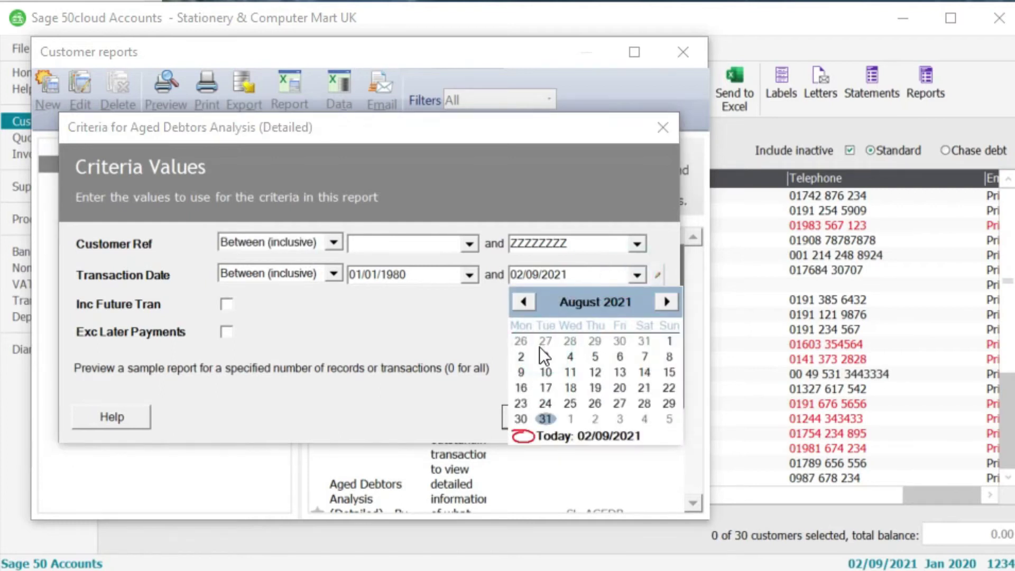
{"action": "left_click", "coordinate": [545, 417]}
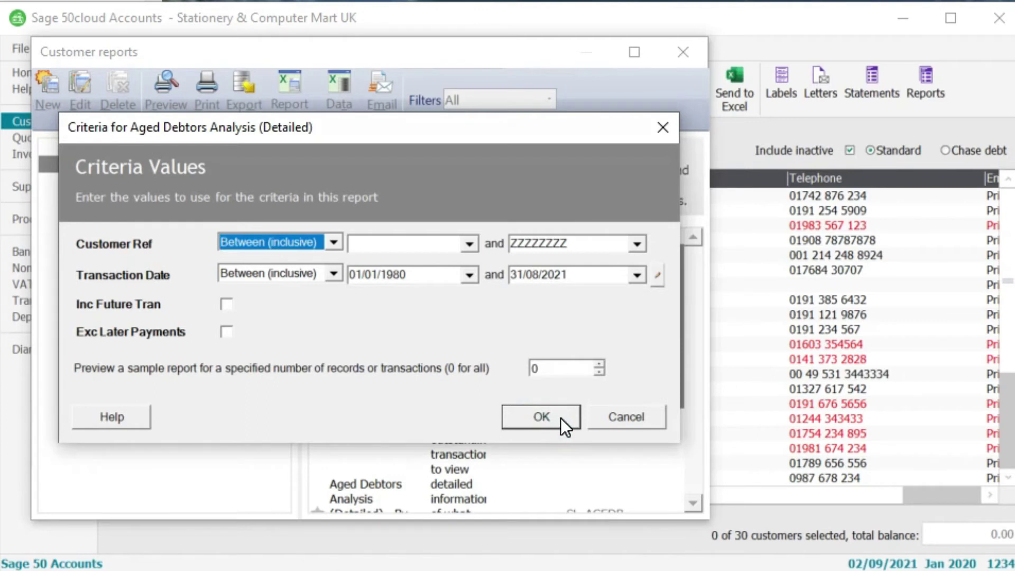
{"action": "left_click", "coordinate": [561, 417]}
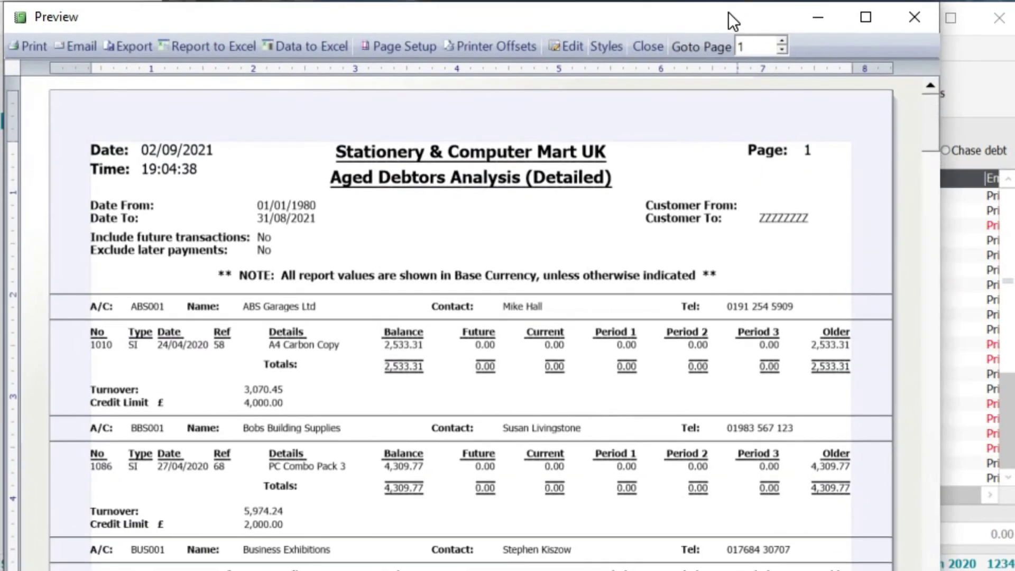
Scroll the detailed aged debtors preview to its 90,640.61 grand total, then close it.
{"action": "left_click", "coordinate": [728, 11]}
{"action": "scroll", "coordinate": [382, 547], "scroll_direction": "down", "scroll_amount": 8}
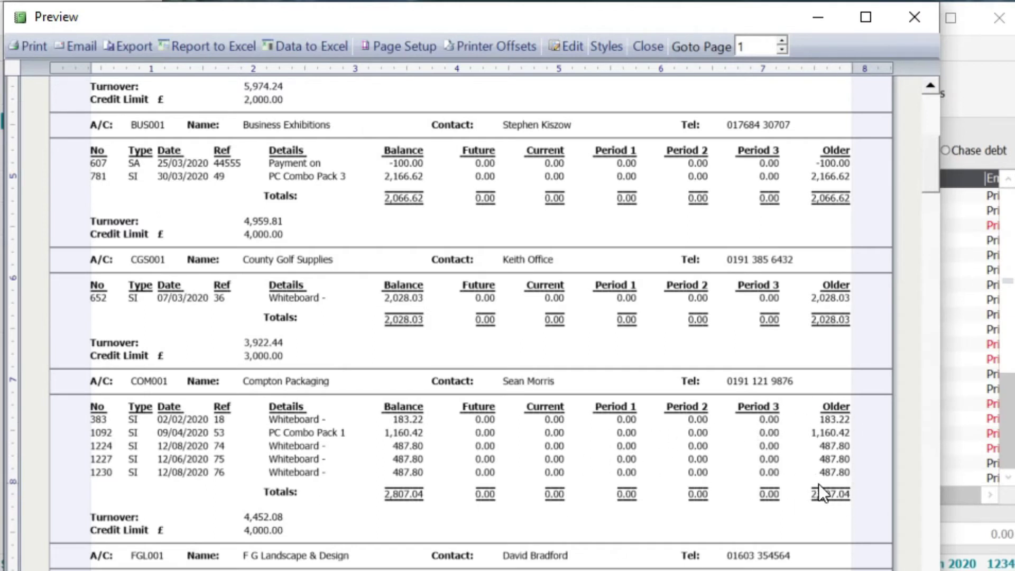
{"action": "scroll", "coordinate": [680, 490], "scroll_direction": "down", "scroll_amount": 5}
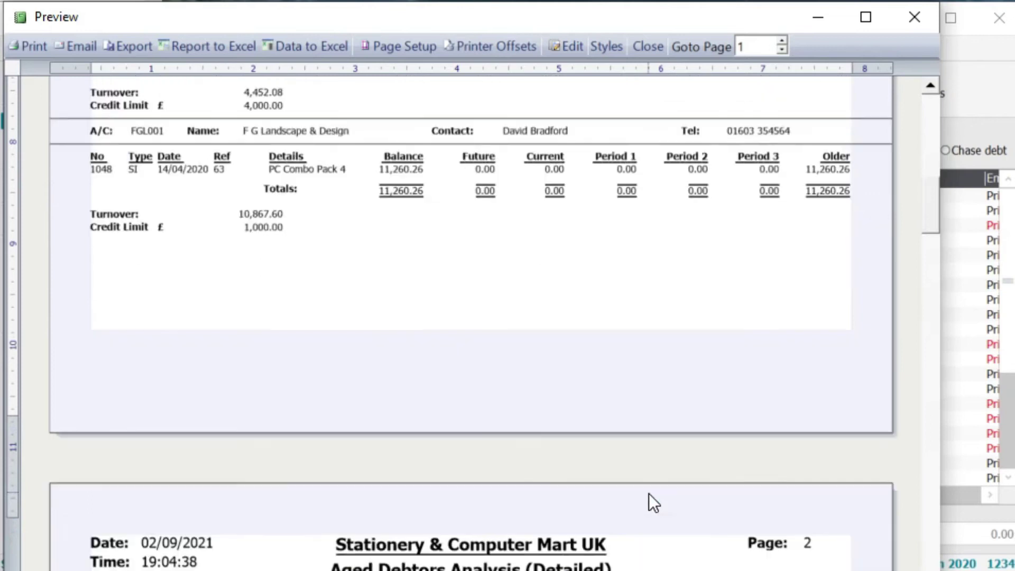
{"action": "scroll", "coordinate": [649, 493], "scroll_direction": "down", "scroll_amount": 15}
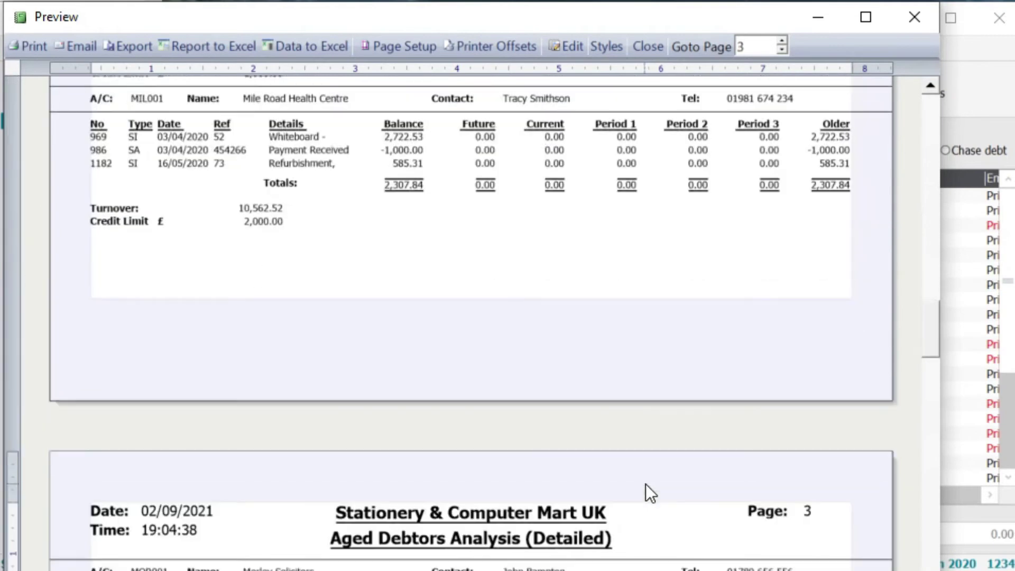
{"action": "scroll", "coordinate": [645, 483], "scroll_direction": "down", "scroll_amount": 14}
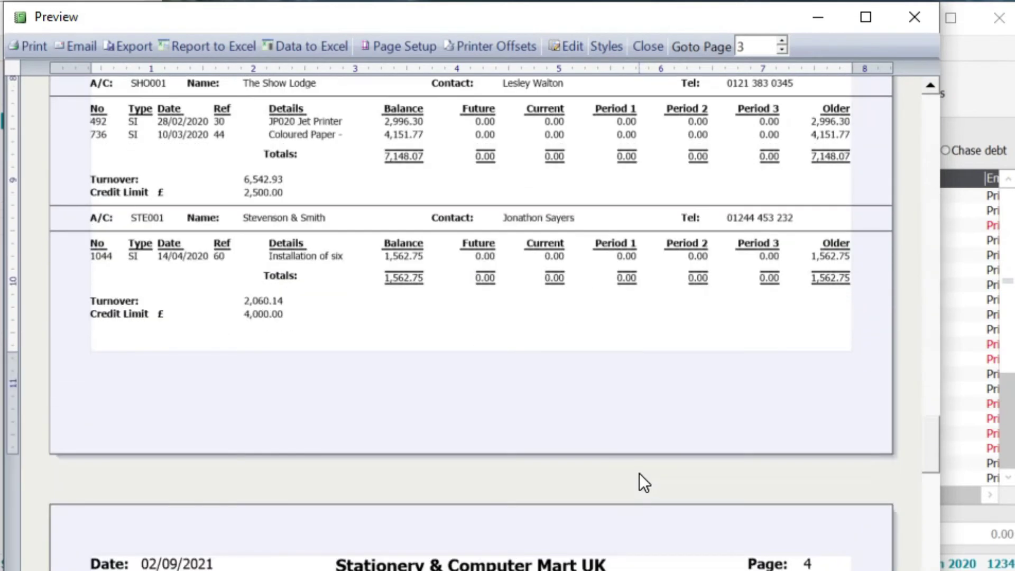
{"action": "left_click_drag", "start_coordinate": [927, 458], "coordinate": [927, 510]}
{"action": "scroll", "coordinate": [753, 464], "scroll_direction": "up", "scroll_amount": 2}
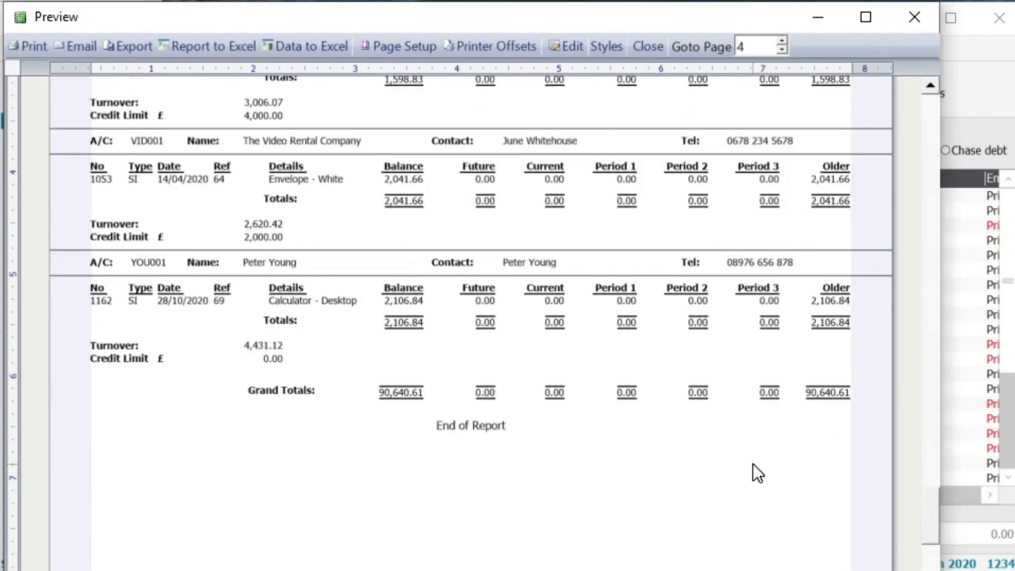
{"action": "scroll", "coordinate": [753, 464], "scroll_direction": "up", "scroll_amount": 2}
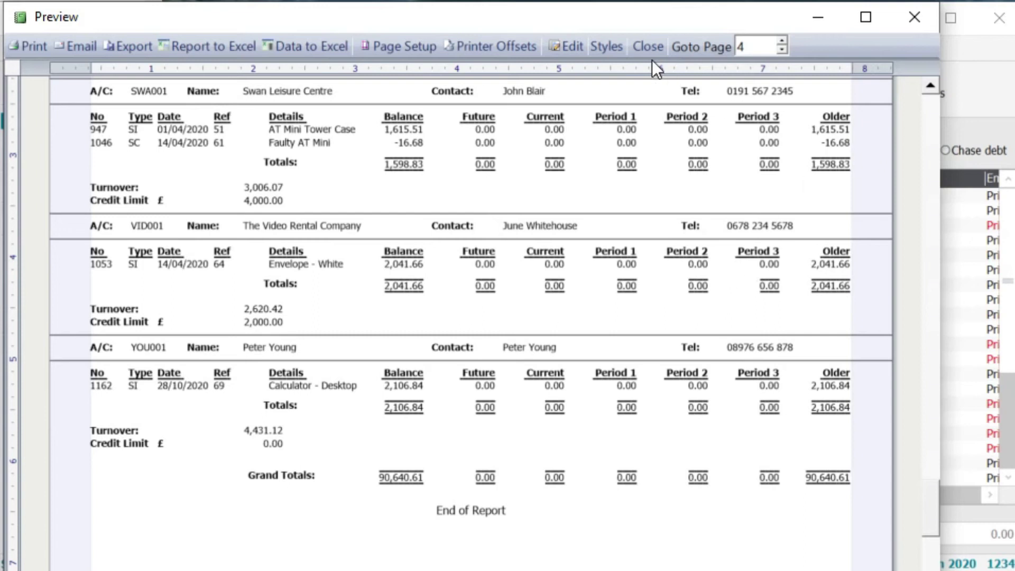
{"action": "left_click", "coordinate": [639, 46]}
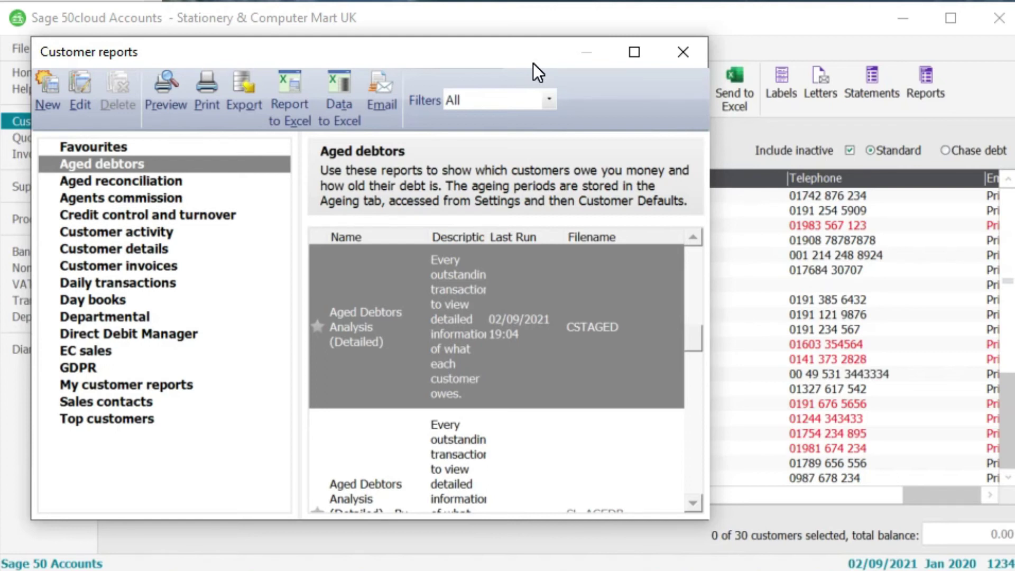
Show the Day books reports and widen the Description column and reports window.
{"action": "left_click", "coordinate": [188, 305]}
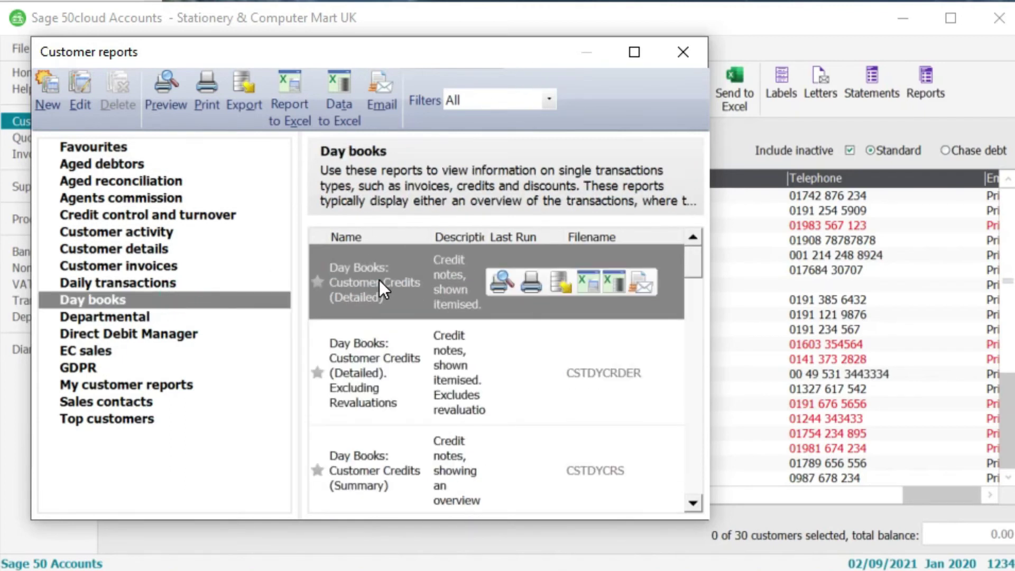
{"action": "scroll", "coordinate": [449, 363], "scroll_direction": "down", "scroll_amount": 10}
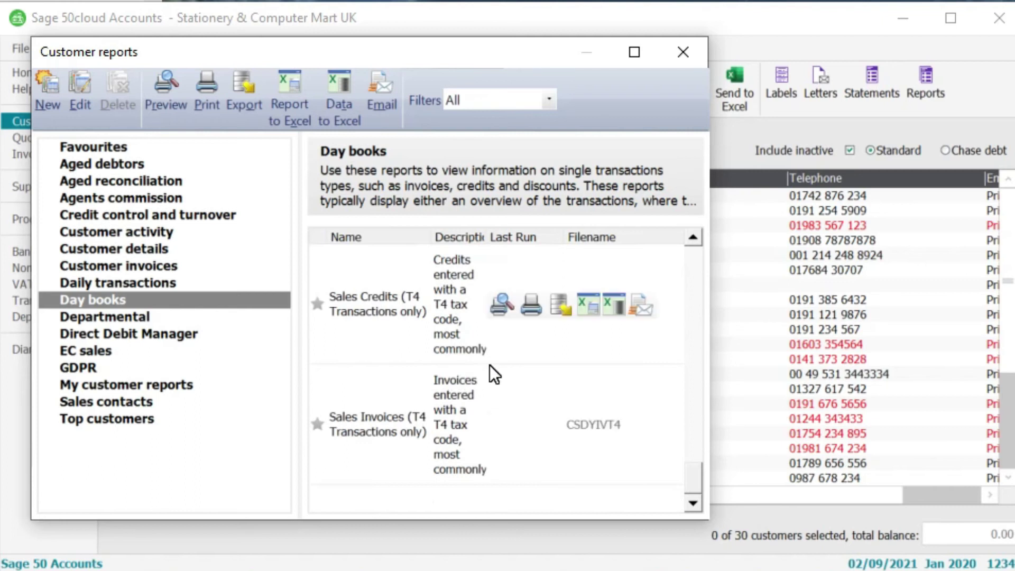
{"action": "left_click", "coordinate": [692, 235]}
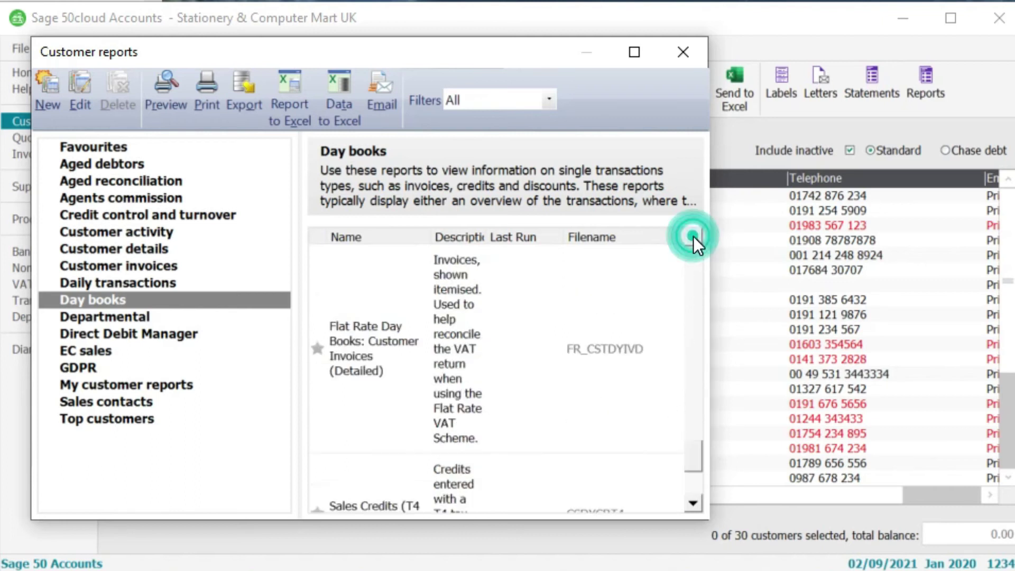
{"action": "left_click", "coordinate": [692, 236]}
{"action": "left_click", "coordinate": [693, 236]}
{"action": "scroll", "coordinate": [699, 271], "scroll_direction": "up", "scroll_amount": 5}
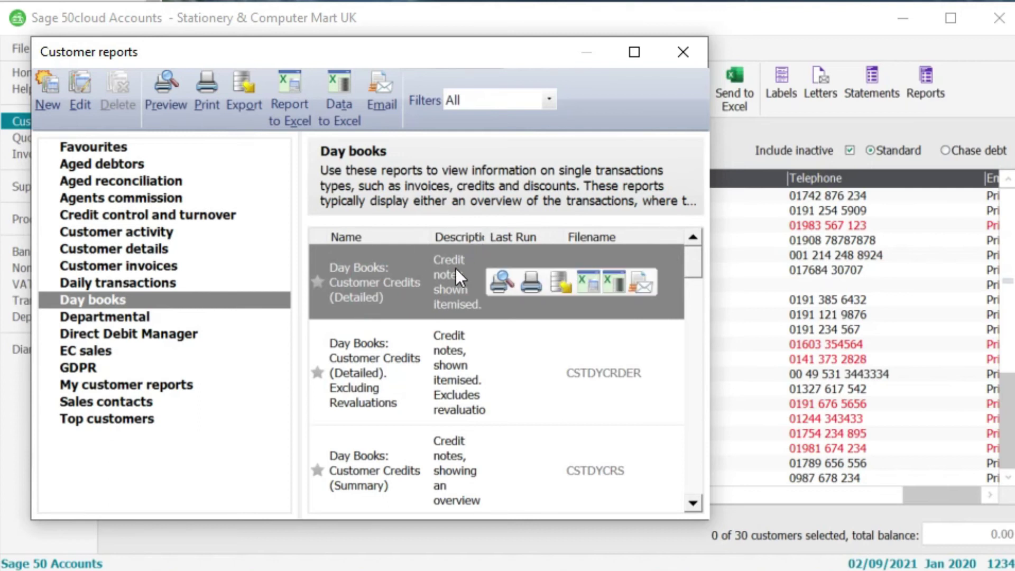
{"action": "left_click", "coordinate": [488, 237]}
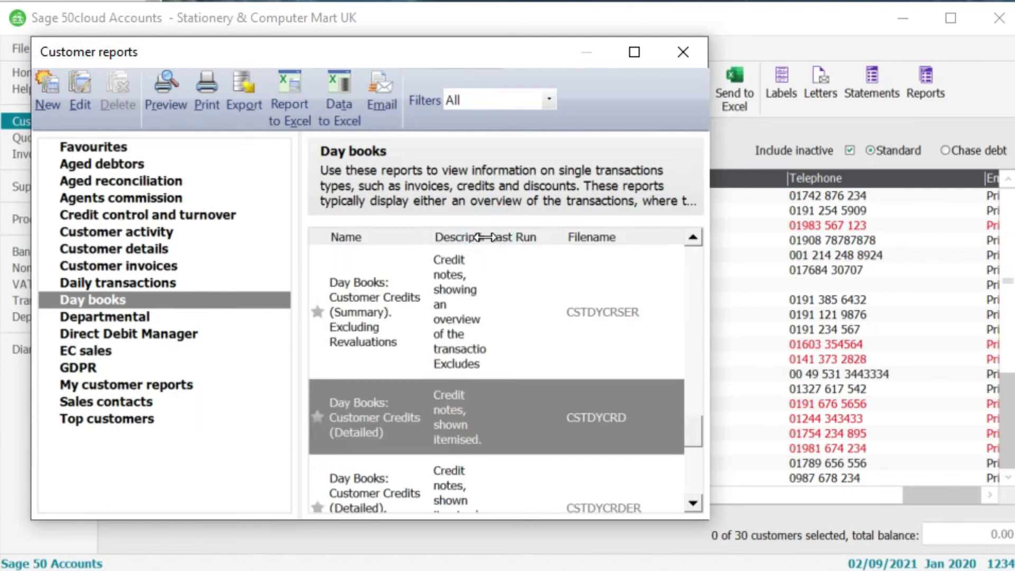
{"action": "left_click_drag", "start_coordinate": [492, 236], "coordinate": [534, 237]}
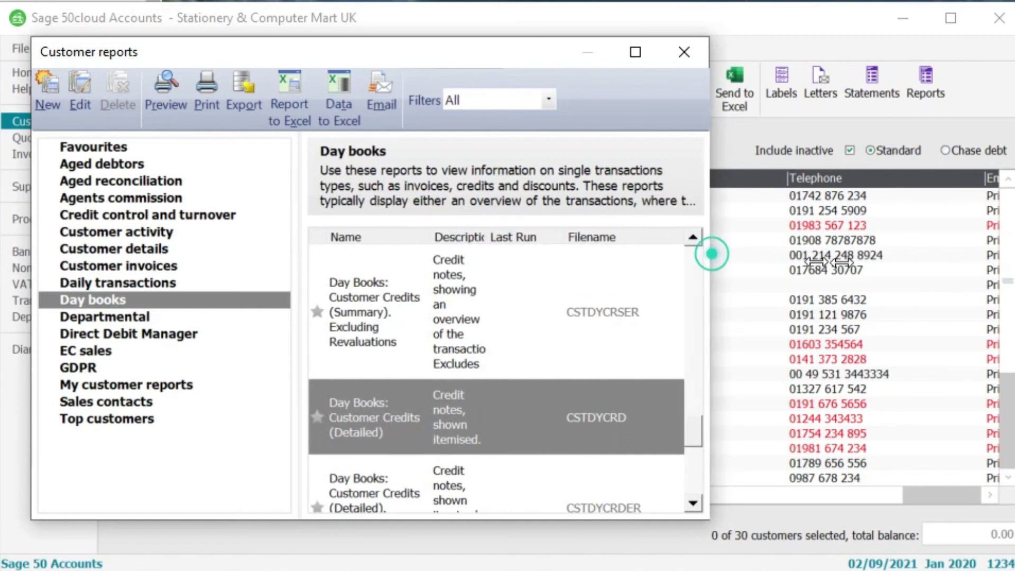
{"action": "left_click_drag", "start_coordinate": [711, 254], "coordinate": [986, 272]}
Browse the report list and select Day Books: Paid Invoices (Detailed).
{"action": "left_click", "coordinate": [701, 282]}
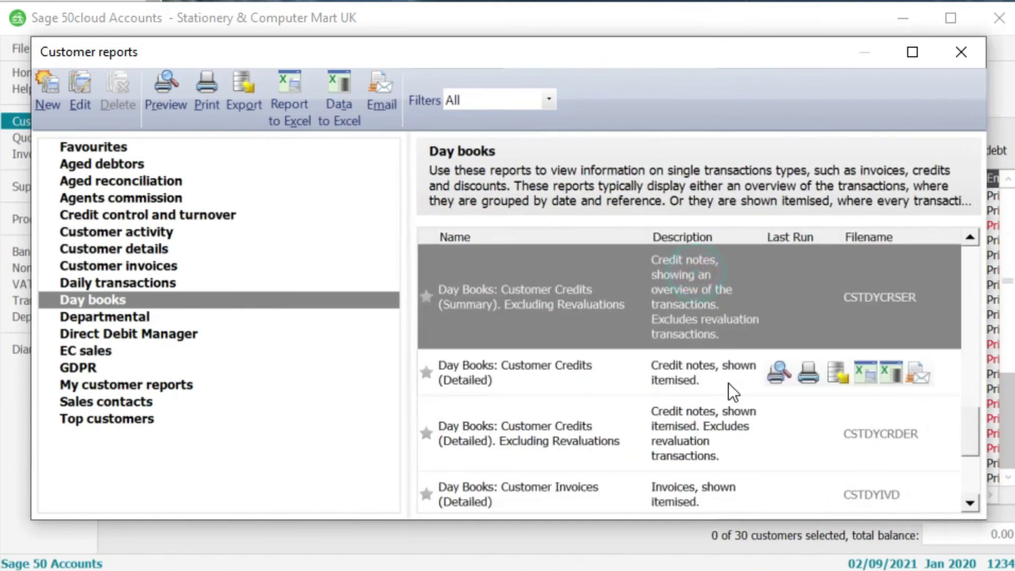
{"action": "scroll", "coordinate": [729, 386], "scroll_direction": "up", "scroll_amount": 6}
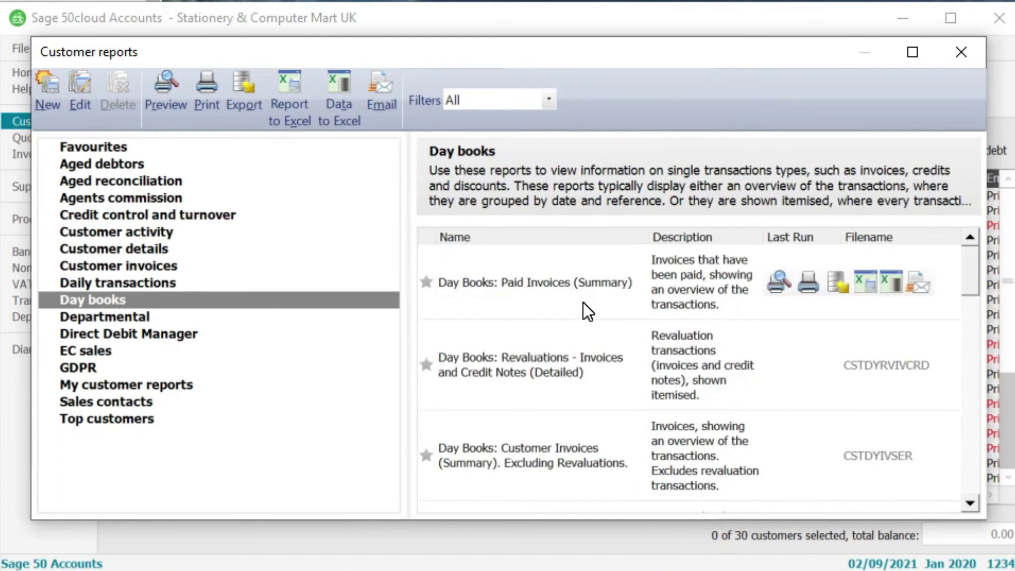
{"action": "left_click", "coordinate": [584, 307]}
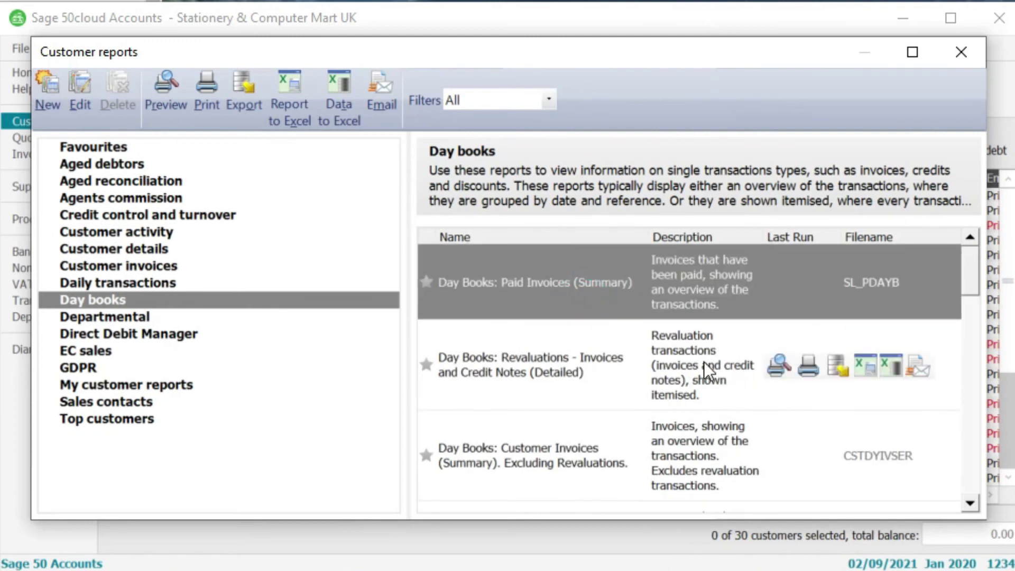
{"action": "mouse_move", "coordinate": [601, 305]}
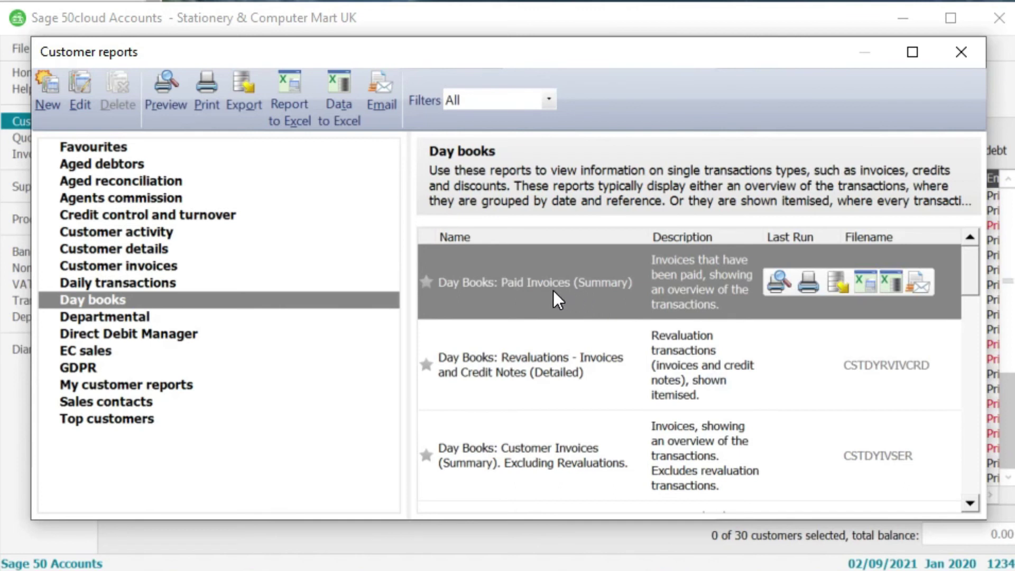
{"action": "mouse_move", "coordinate": [956, 449]}
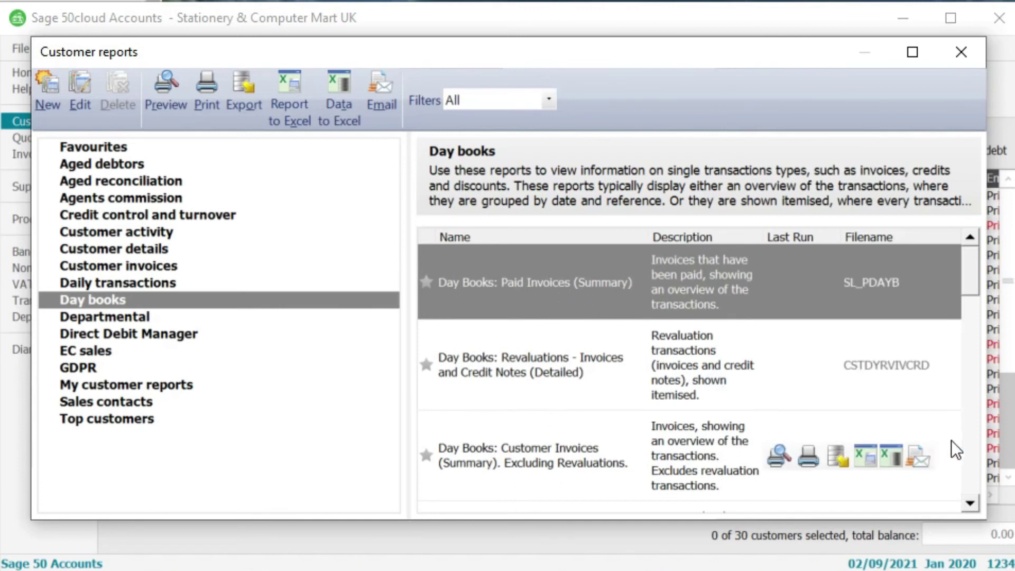
{"action": "left_click", "coordinate": [969, 503]}
{"action": "left_click", "coordinate": [969, 503]}
{"action": "left_click", "coordinate": [969, 503]}
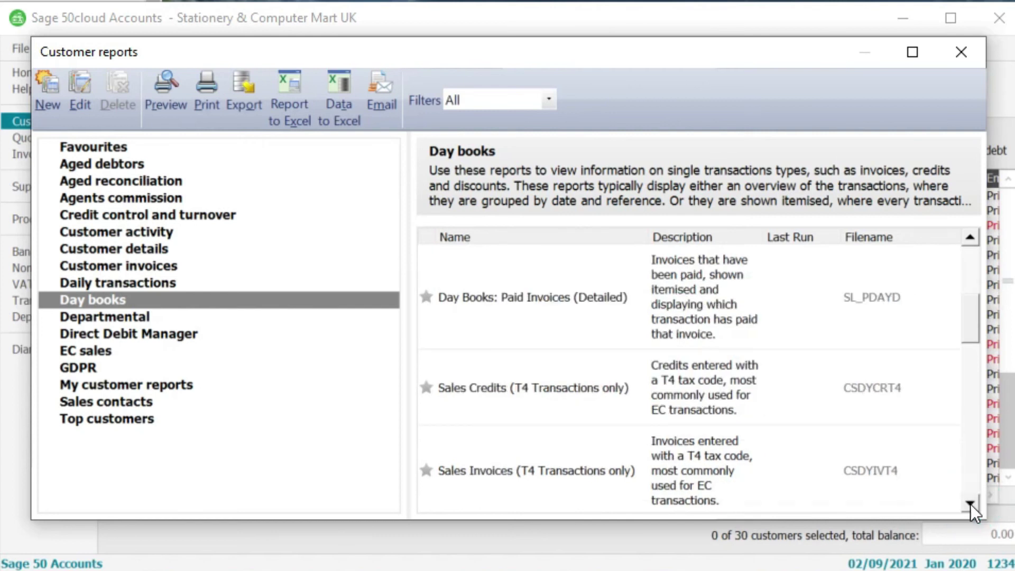
{"action": "left_click_drag", "start_coordinate": [971, 330], "coordinate": [963, 250]}
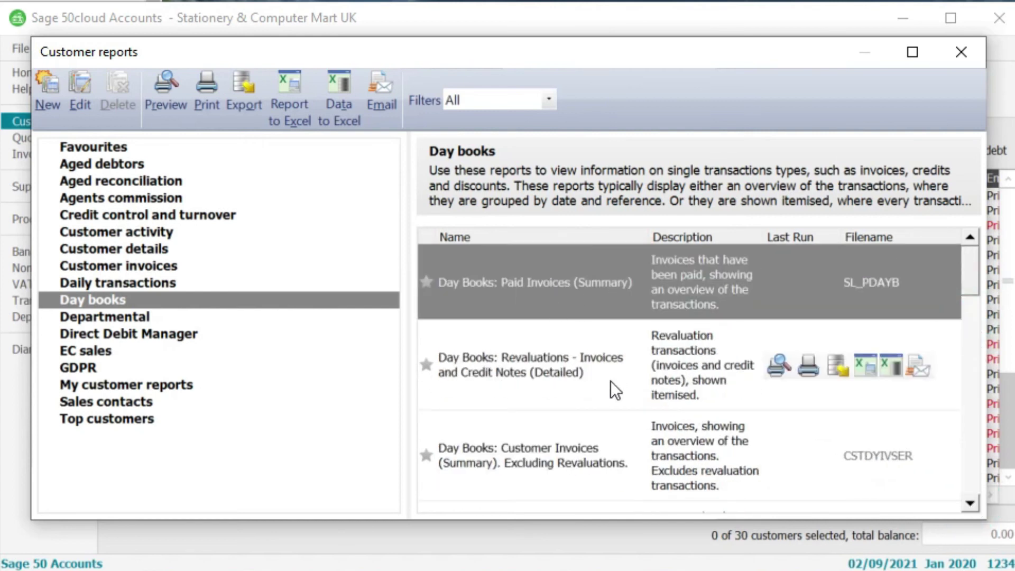
{"action": "scroll", "coordinate": [611, 391], "scroll_direction": "down", "scroll_amount": 1}
{"action": "scroll", "coordinate": [610, 399], "scroll_direction": "down", "scroll_amount": 1}
{"action": "scroll", "coordinate": [607, 399], "scroll_direction": "up", "scroll_amount": 2}
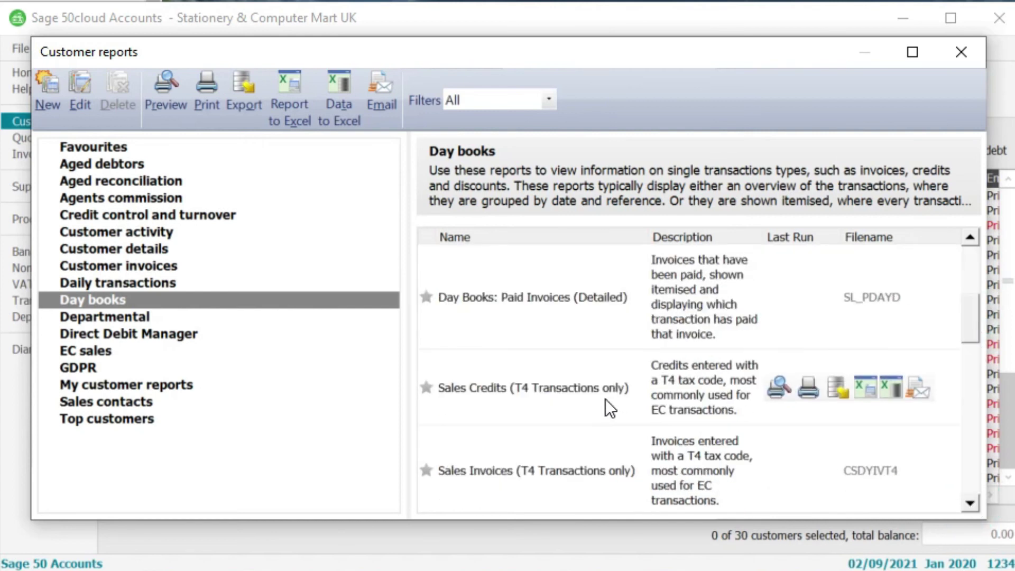
{"action": "scroll", "coordinate": [602, 401], "scroll_direction": "down", "scroll_amount": 1}
{"action": "left_click", "coordinate": [562, 314]}
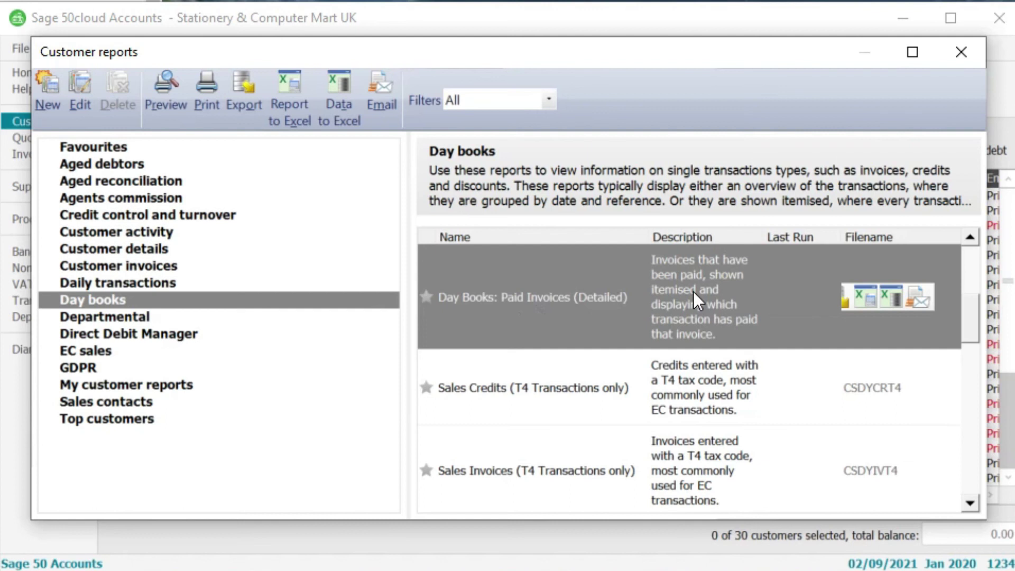
Run Day Books: Paid Invoices (Detailed) for payment dates 01/01/1980 to 31/08/2021.
{"action": "double_click", "coordinate": [601, 319]}
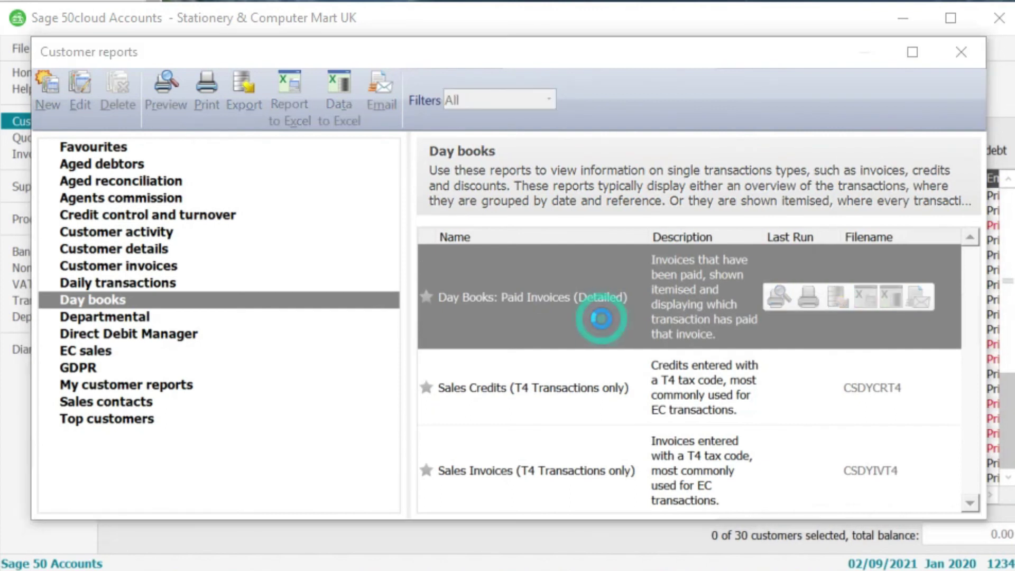
{"action": "left_click", "coordinate": [724, 302]}
{"action": "type", "text": "3"}
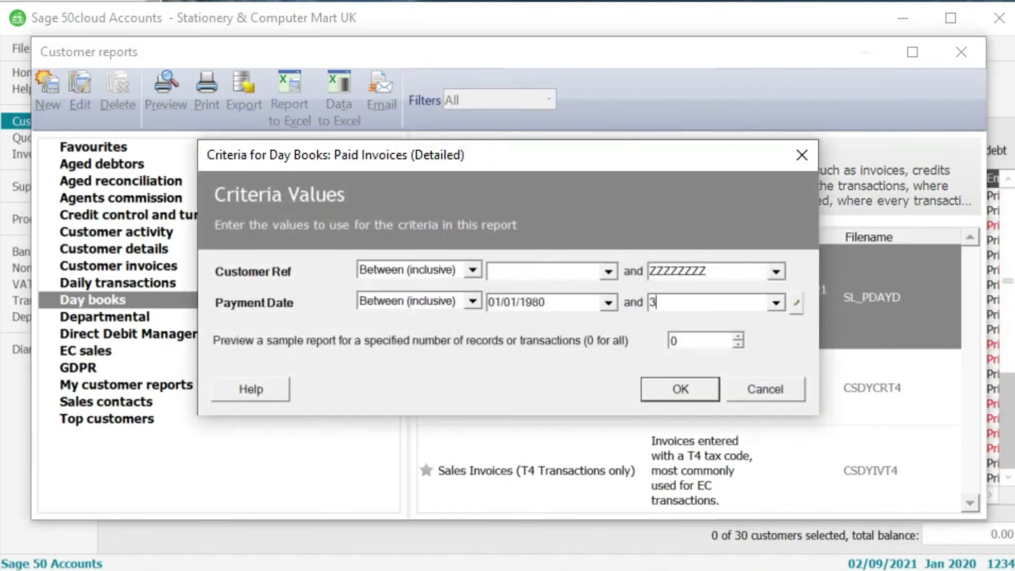
{"action": "type", "text": "1/08/2021"}
{"action": "left_click", "coordinate": [651, 392]}
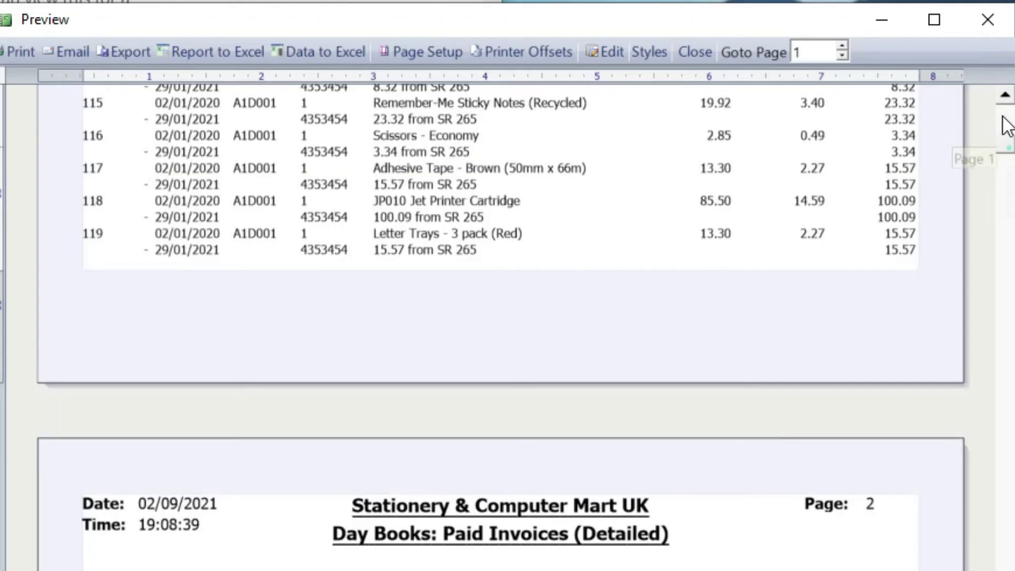
Page through the detailed Paid Invoices preview.
{"action": "left_click_drag", "start_coordinate": [1006, 159], "coordinate": [1009, 84]}
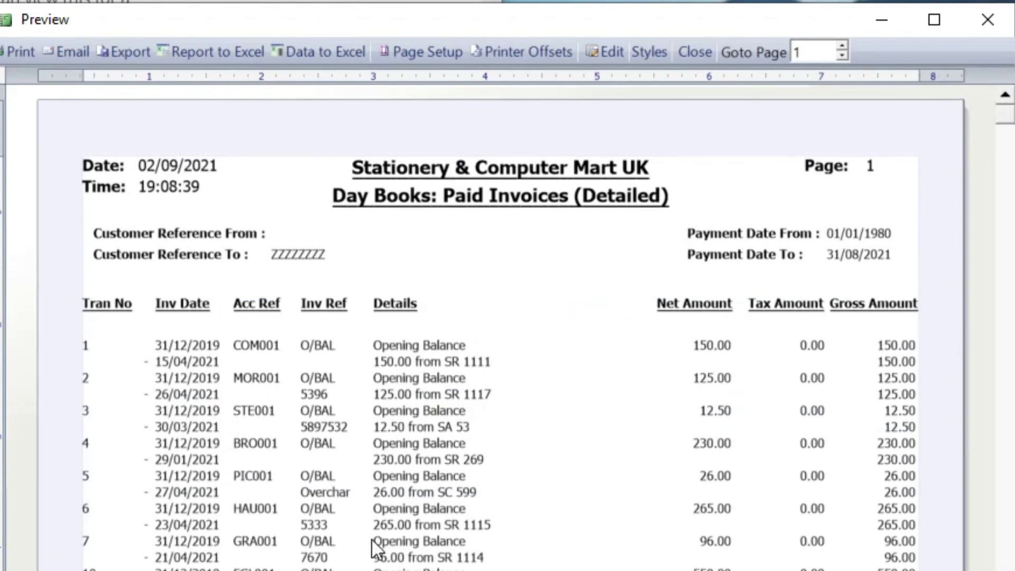
{"action": "scroll", "coordinate": [629, 509], "scroll_direction": "down", "scroll_amount": 20}
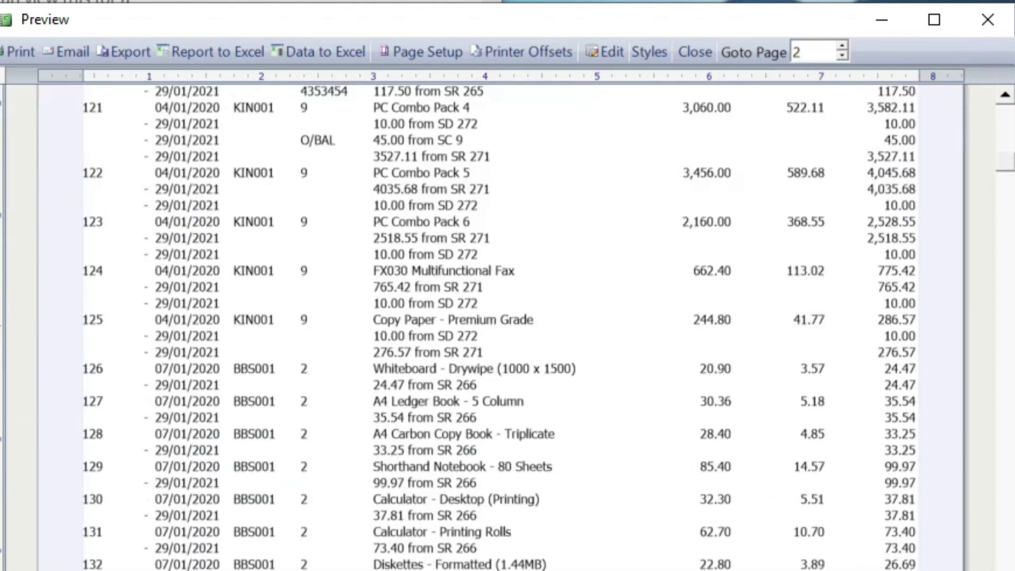
{"action": "scroll", "coordinate": [1008, 425], "scroll_direction": "down", "scroll_amount": 3}
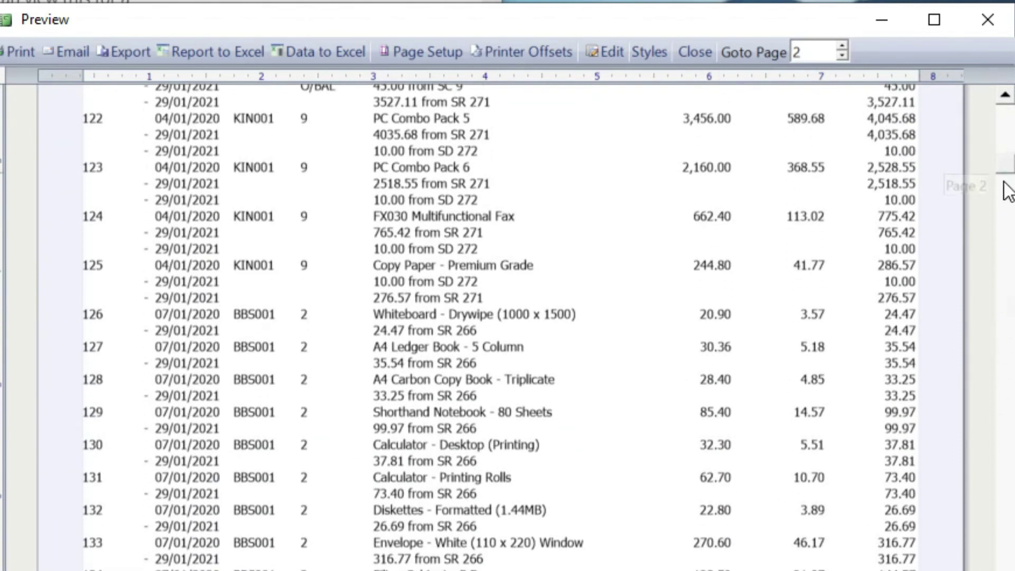
{"action": "left_click", "coordinate": [1004, 417]}
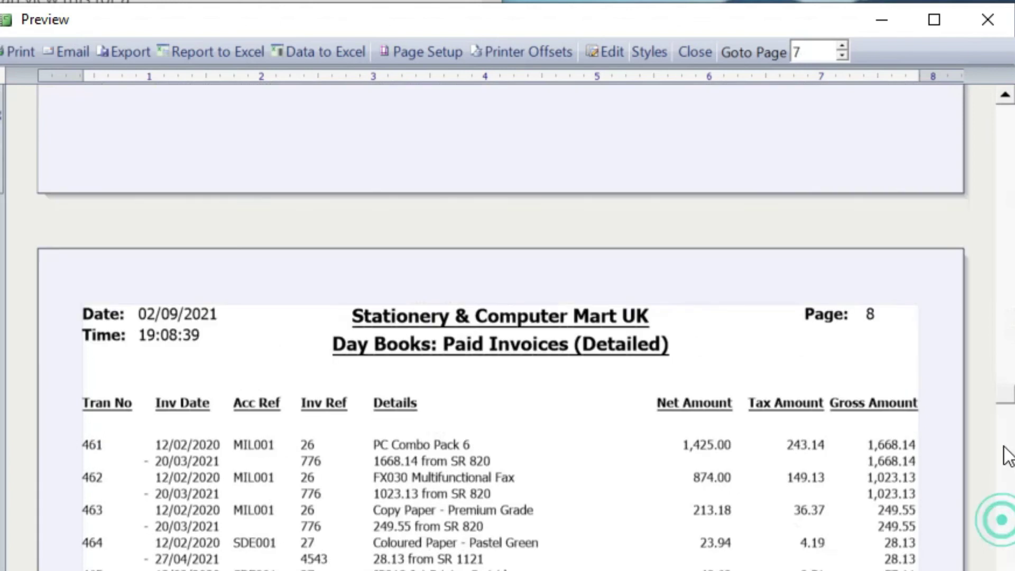
{"action": "left_click_drag", "start_coordinate": [1003, 401], "coordinate": [1003, 106]}
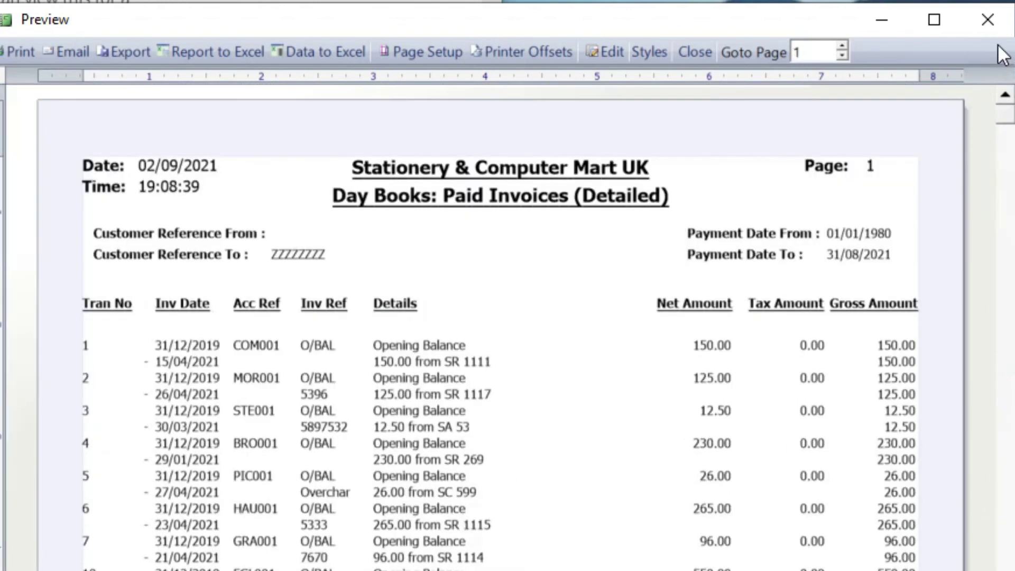
Close the detailed preview and run Day Books: Paid Invoices (Summary) for payments up to 31/08/2021.
{"action": "left_click", "coordinate": [981, 20]}
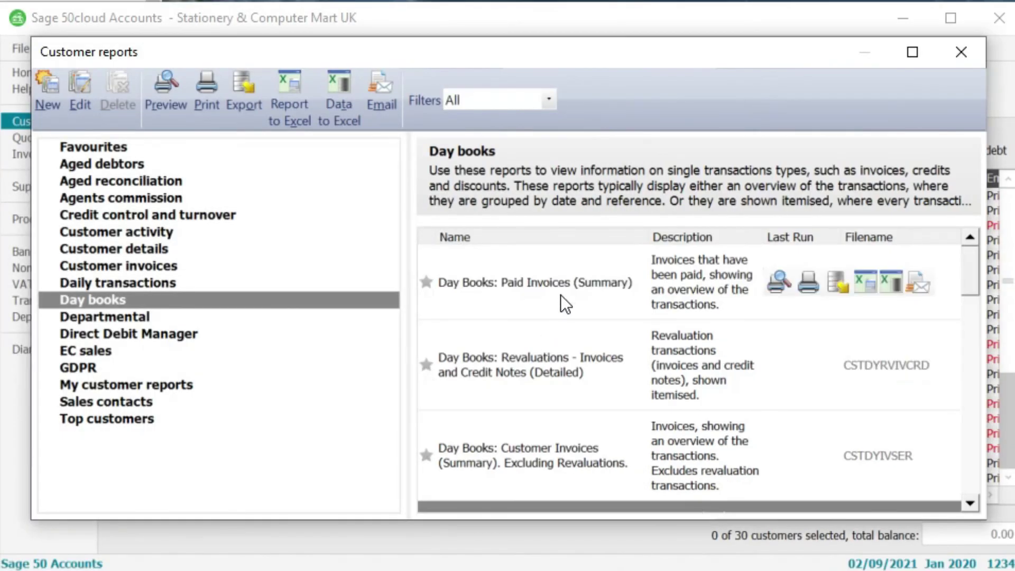
{"action": "double_click", "coordinate": [565, 304]}
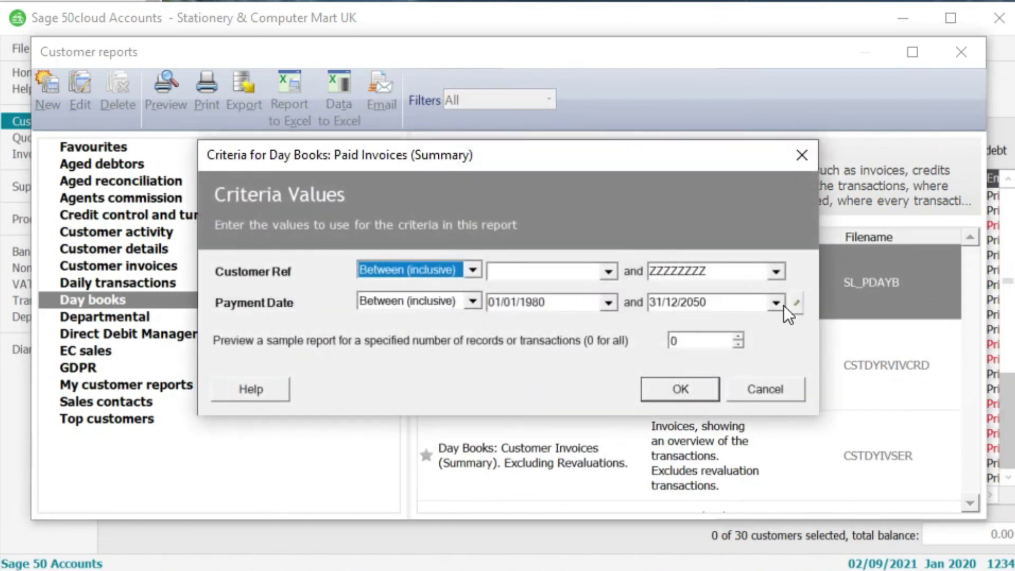
{"action": "left_click", "coordinate": [748, 302]}
{"action": "type", "text": "31/08/"}
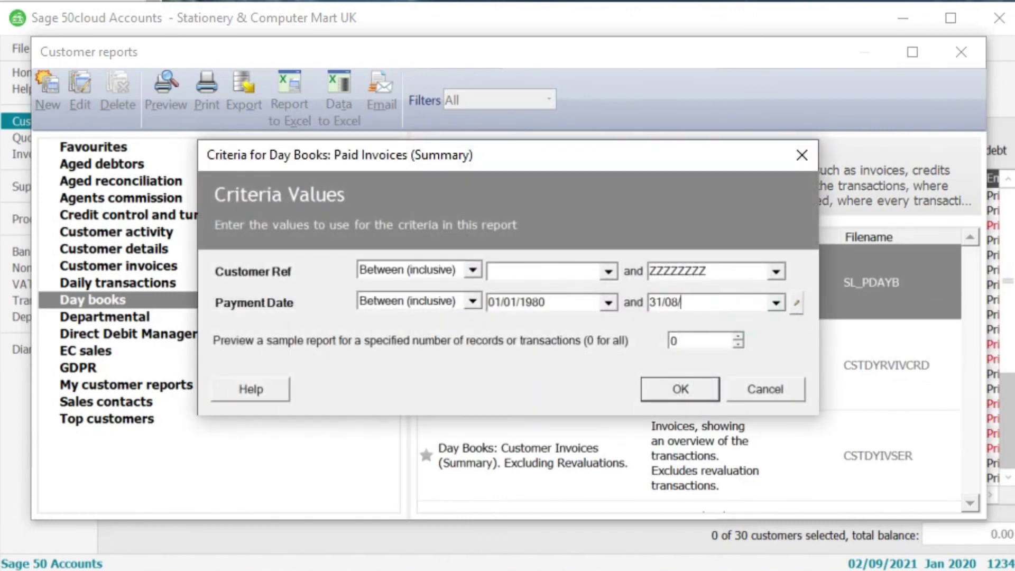
{"action": "type", "text": "2021"}
{"action": "key", "text": "Return"}
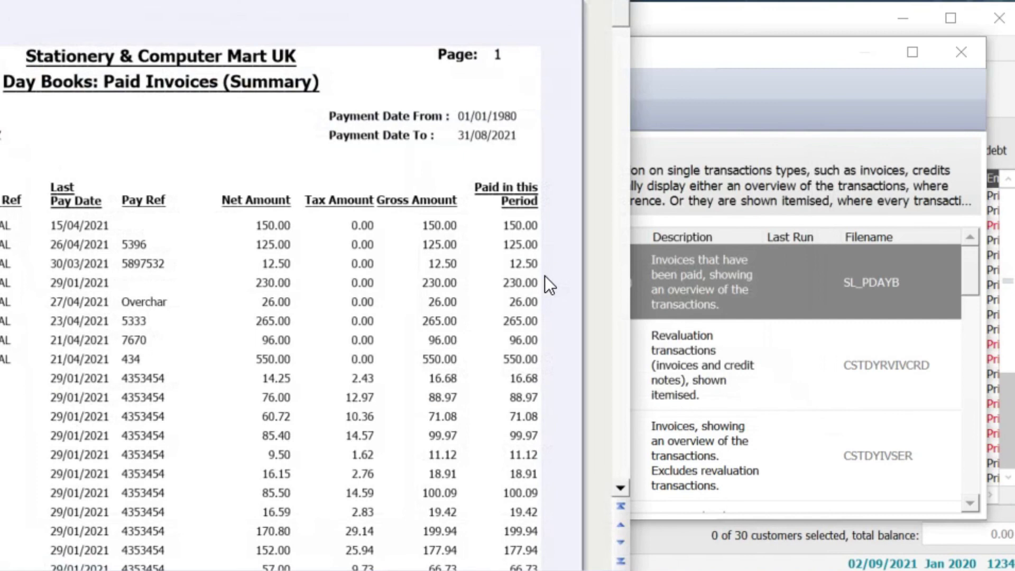
{"action": "scroll", "coordinate": [508, 511], "scroll_direction": "down", "scroll_amount": 5}
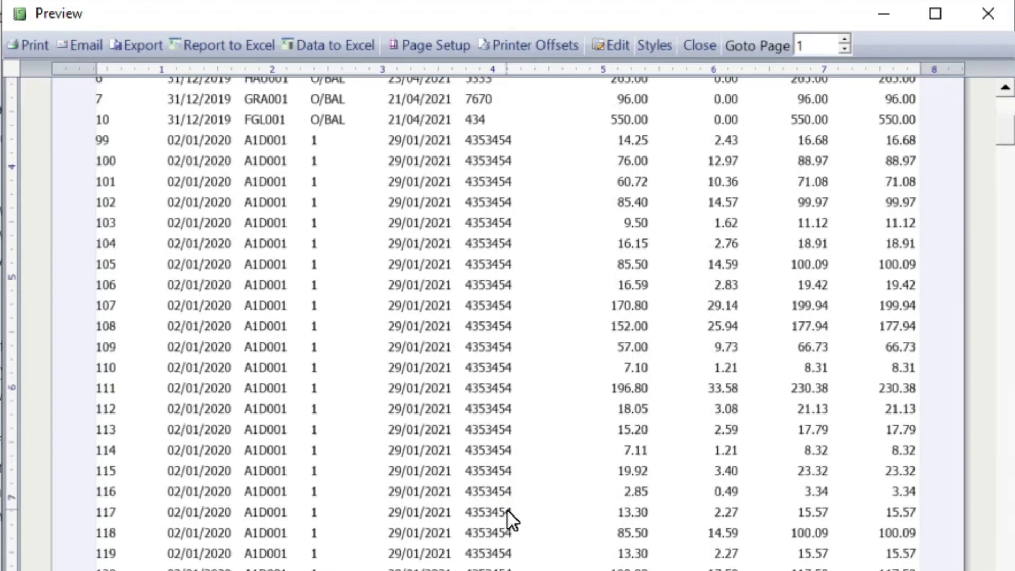
{"action": "scroll", "coordinate": [507, 510], "scroll_direction": "down", "scroll_amount": 9}
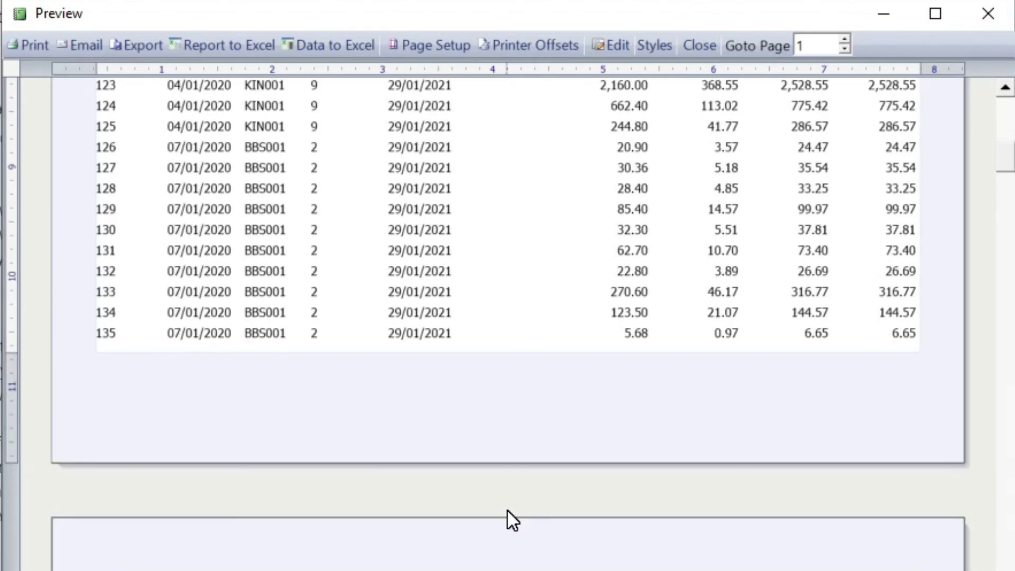
Scroll the Paid Invoices summary preview down to transaction 135.
{"action": "left_click_drag", "start_coordinate": [1006, 160], "coordinate": [978, 466]}
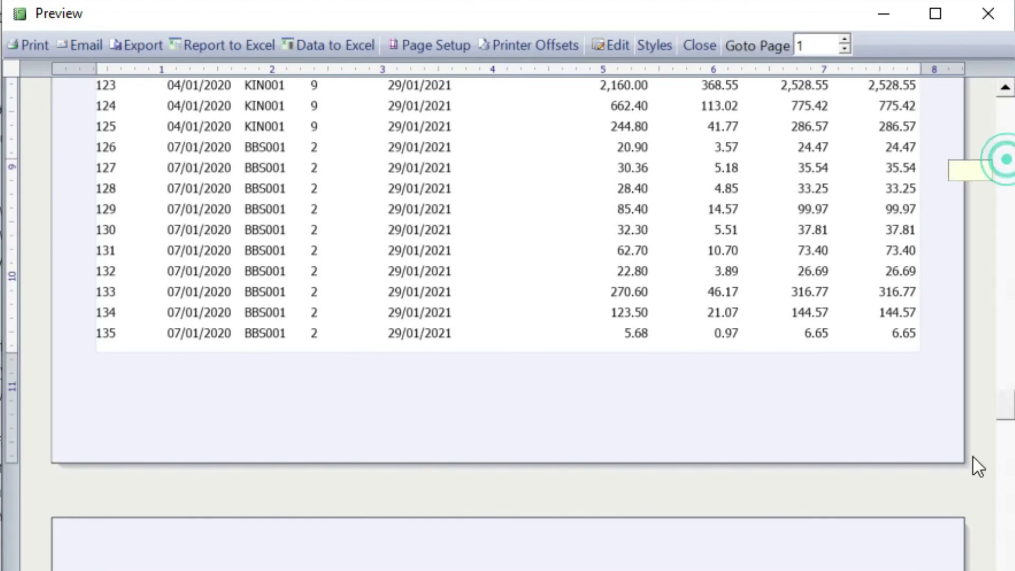